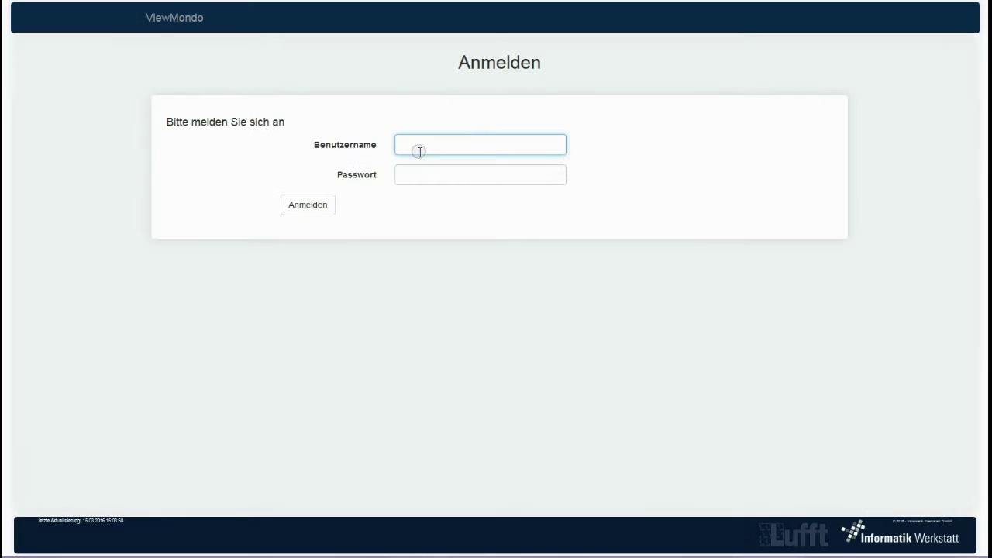
Step: Log in with the user name MARWIS-Tour and the account password
type("MARWIS")
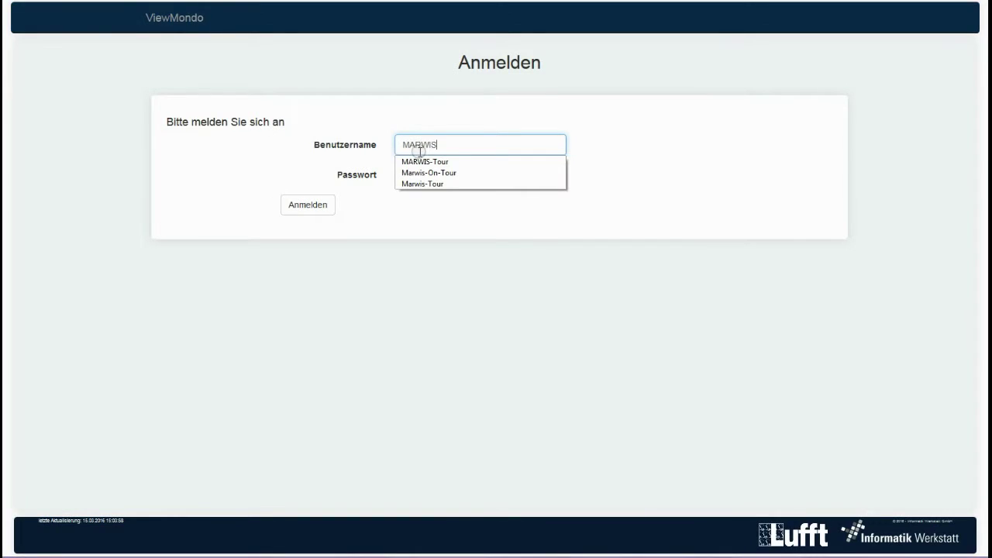
type("-T")
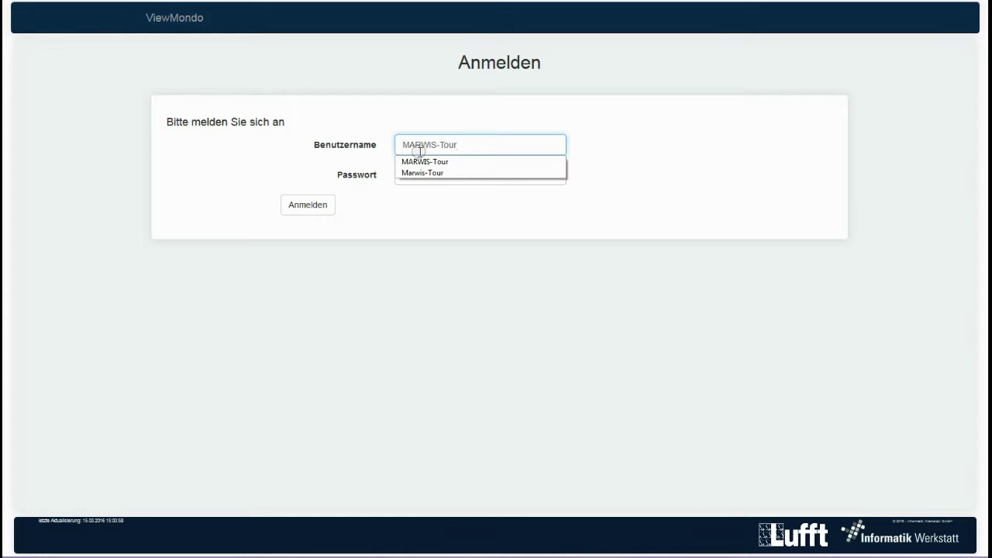
type("our")
key("Tab")
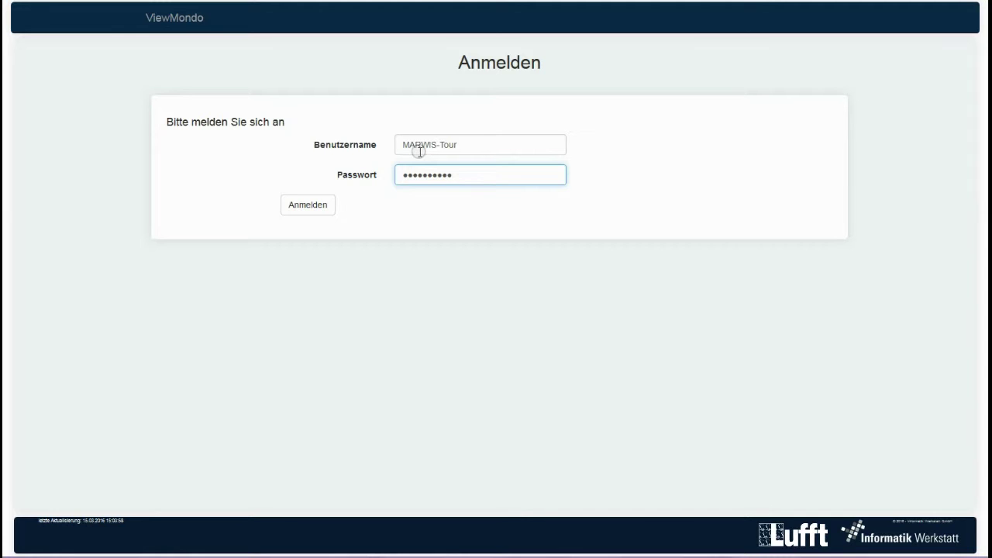
left_click(319, 205)
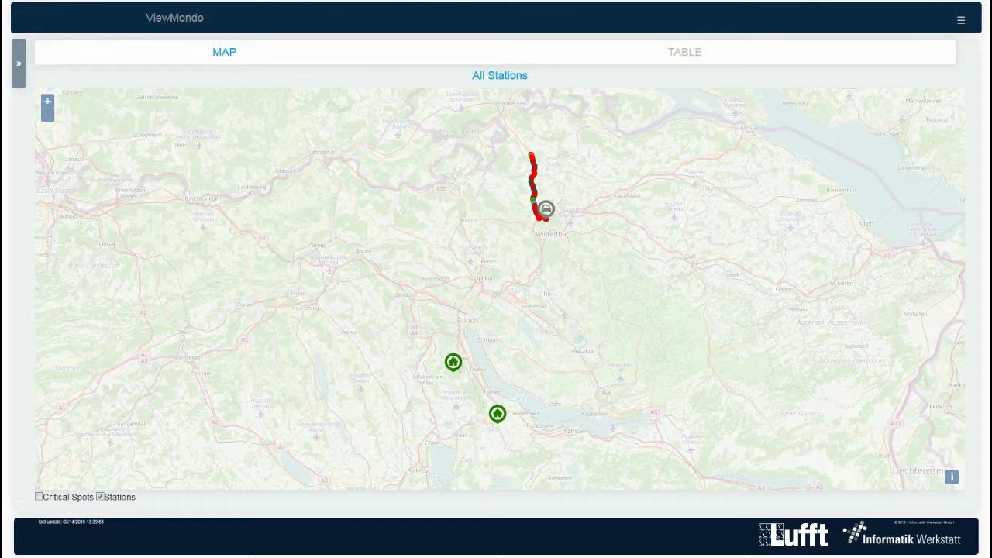
Step: Open the current data of the Albis station and enlarge its road camera image
left_click(23, 80)
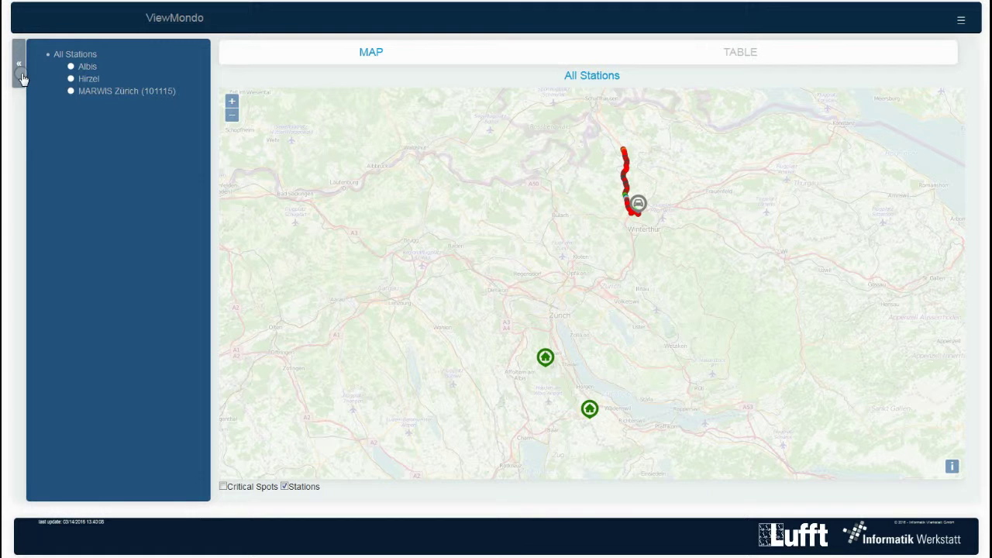
left_click(88, 69)
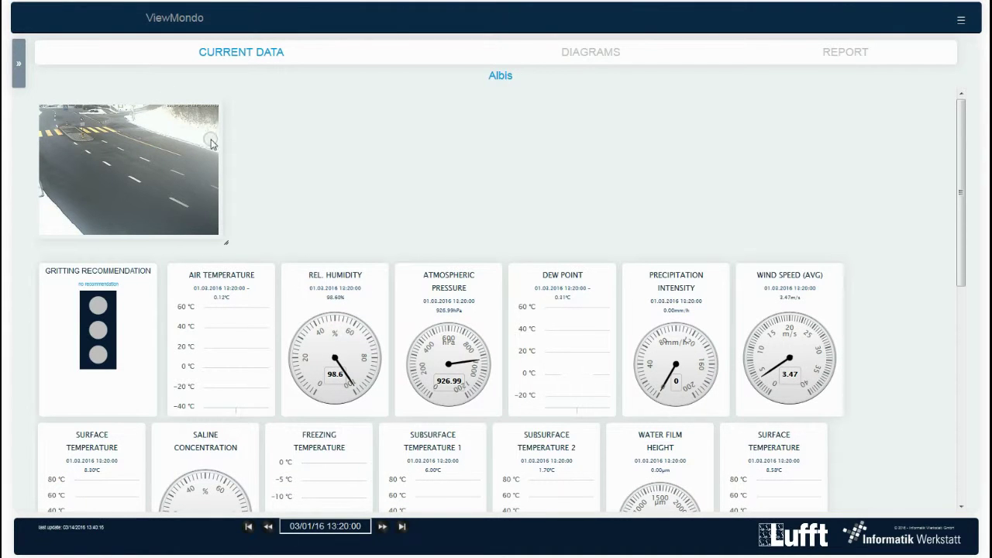
left_click(227, 243)
left_click_drag(227, 243, 352, 334)
left_click(477, 335)
Step: Review the Albis gauges and readings table, and set the displayed date to March 14, 2016
scroll(478, 337, "down", 1)
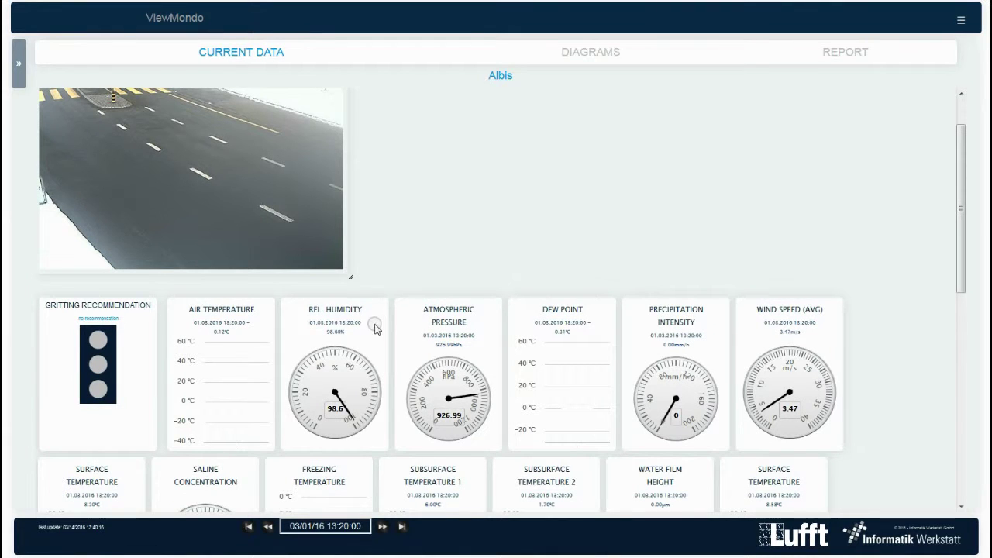
scroll(310, 320, "down", 1)
scroll(311, 320, "down", 1)
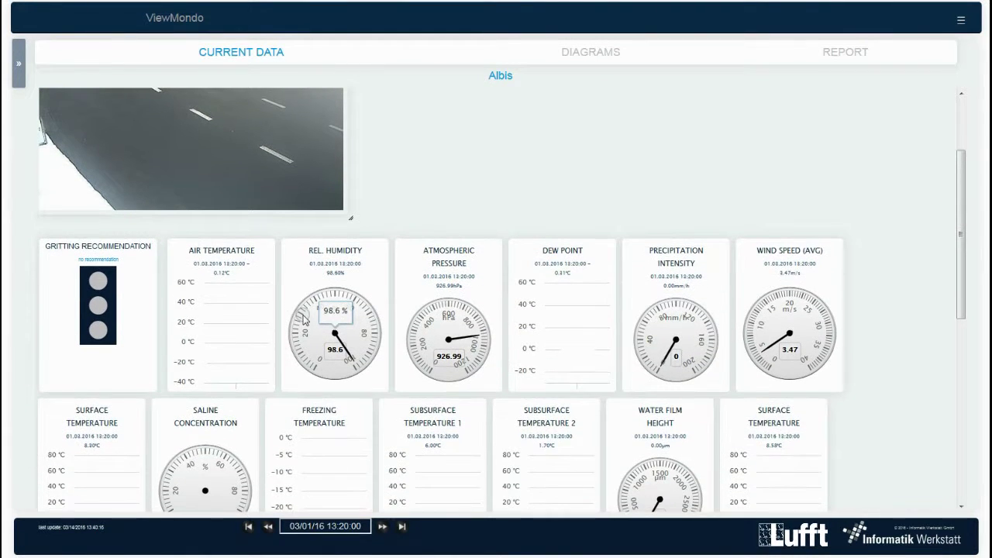
scroll(304, 320, "down", 1)
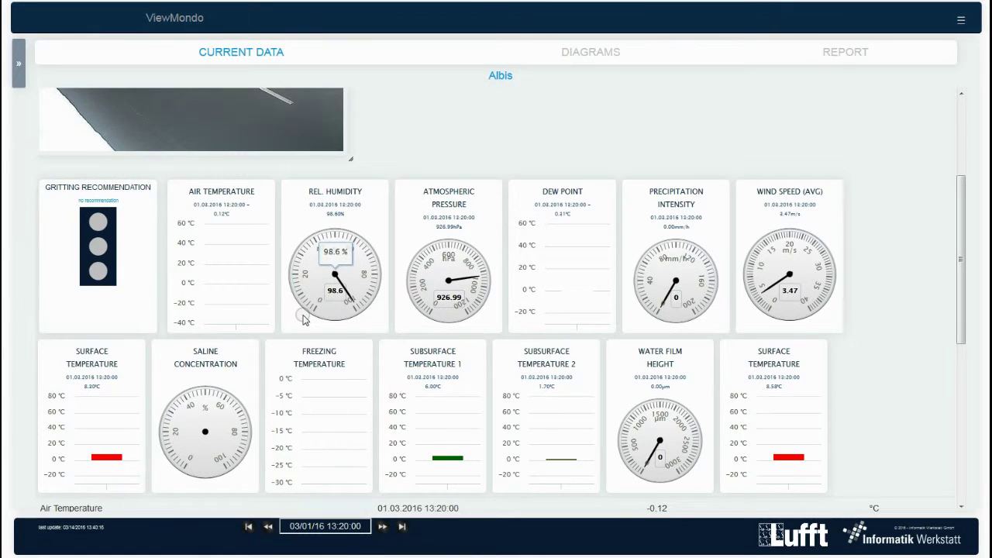
scroll(303, 319, "down", 5)
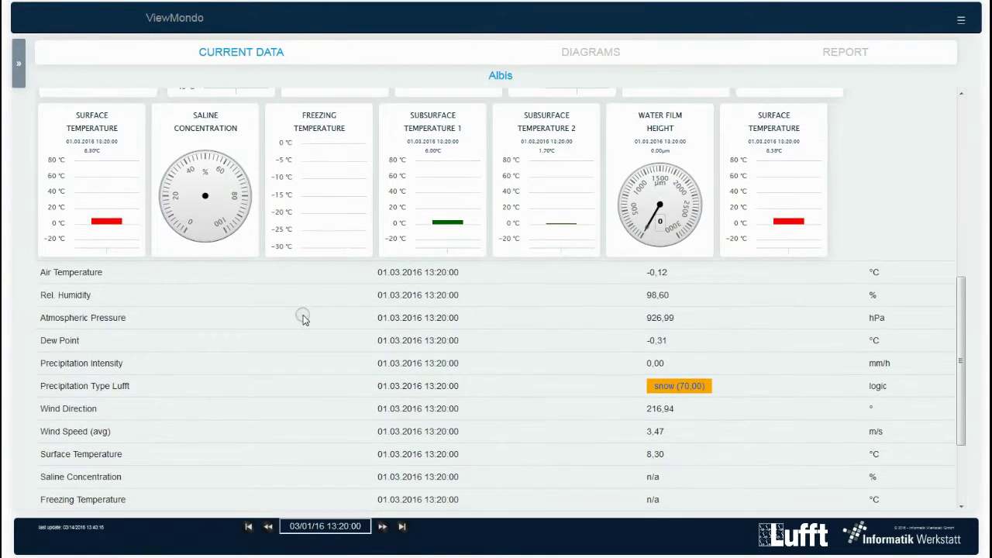
scroll(303, 319, "down", 3)
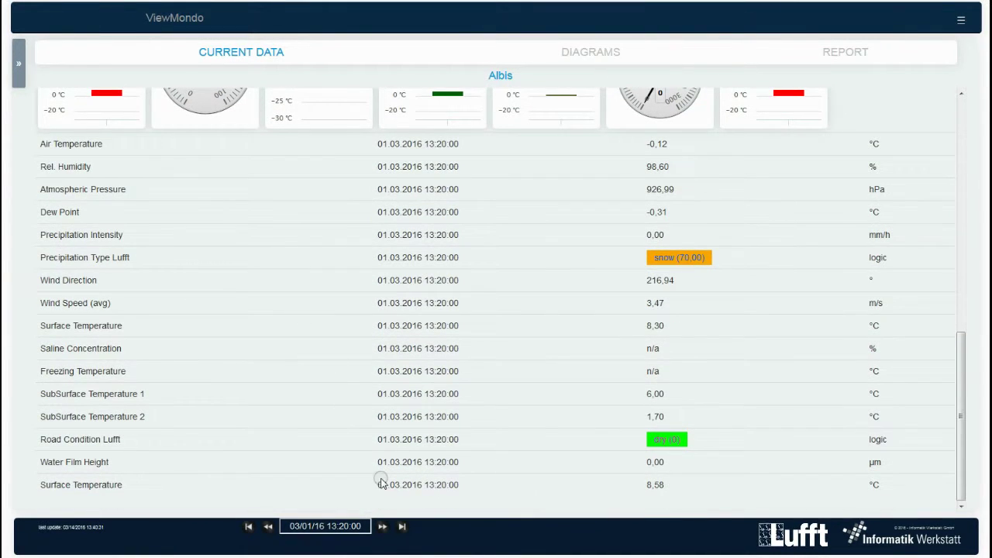
left_click(358, 523)
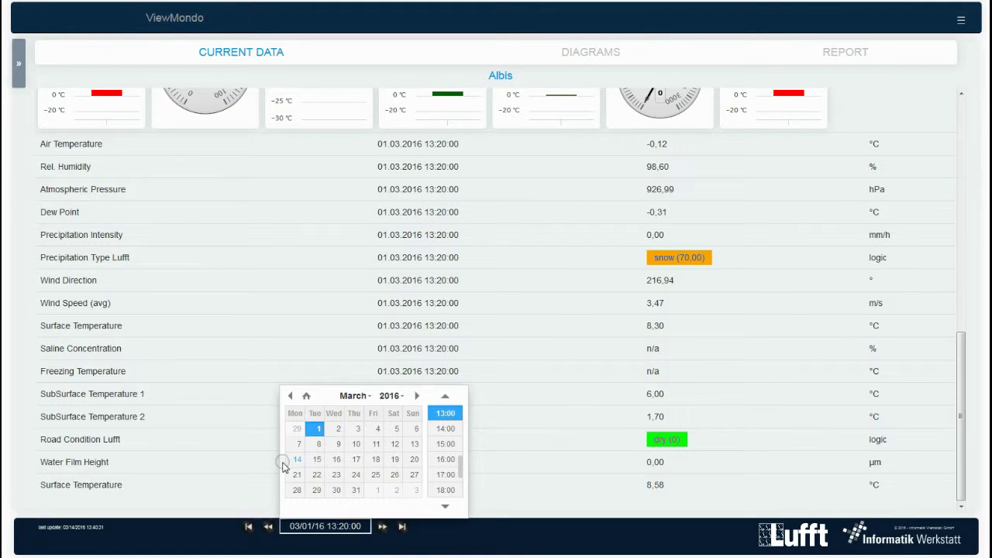
left_click(296, 459)
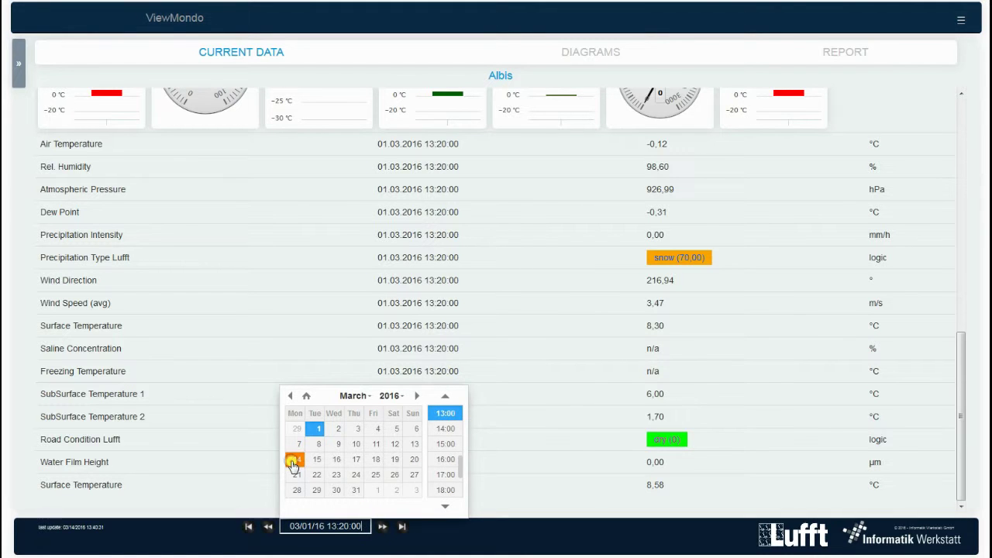
left_click(364, 527)
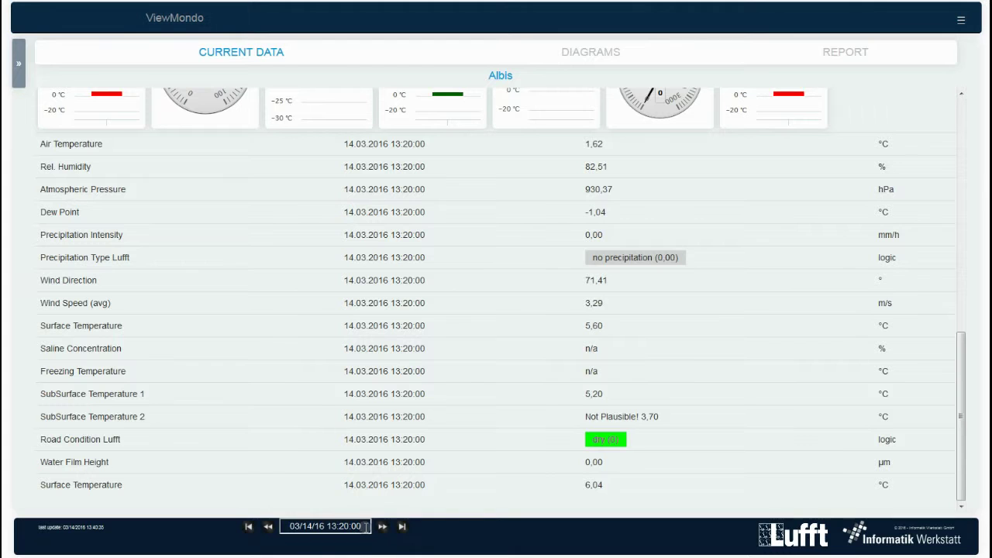
Step: Examine the Albis station's diagrams and measurement table, and open its monthly report
left_click(603, 54)
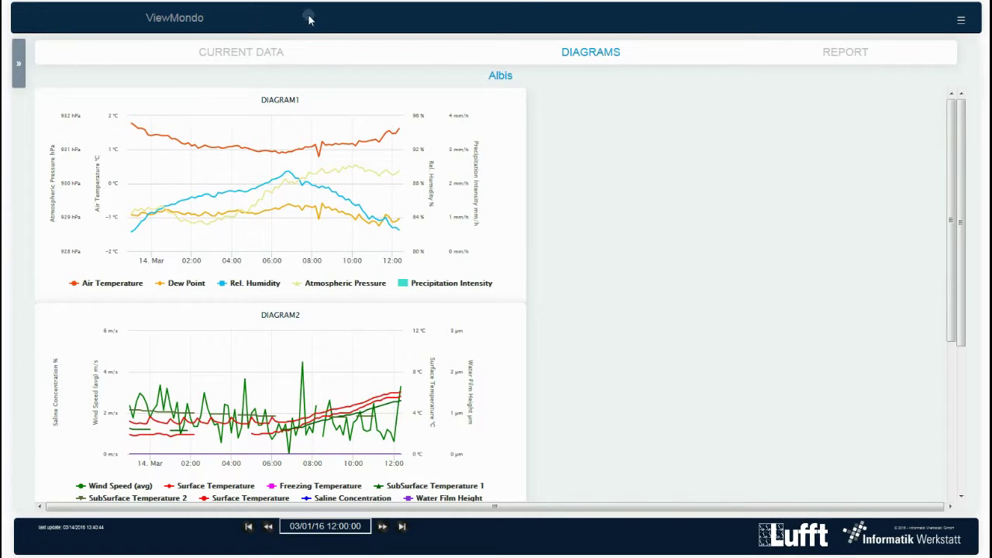
mouse_move(151, 178)
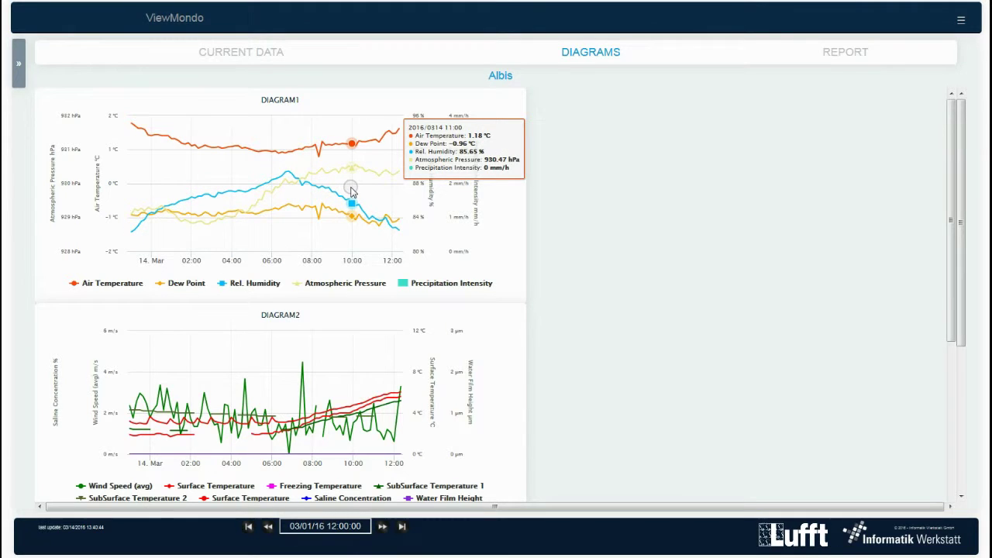
scroll(581, 276, "down", 3)
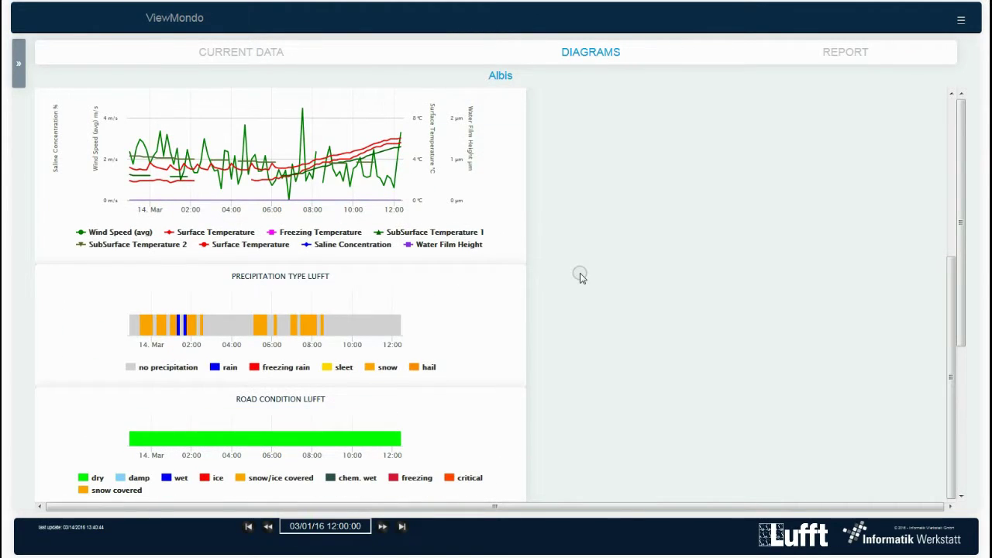
scroll(959, 271, "down", 3)
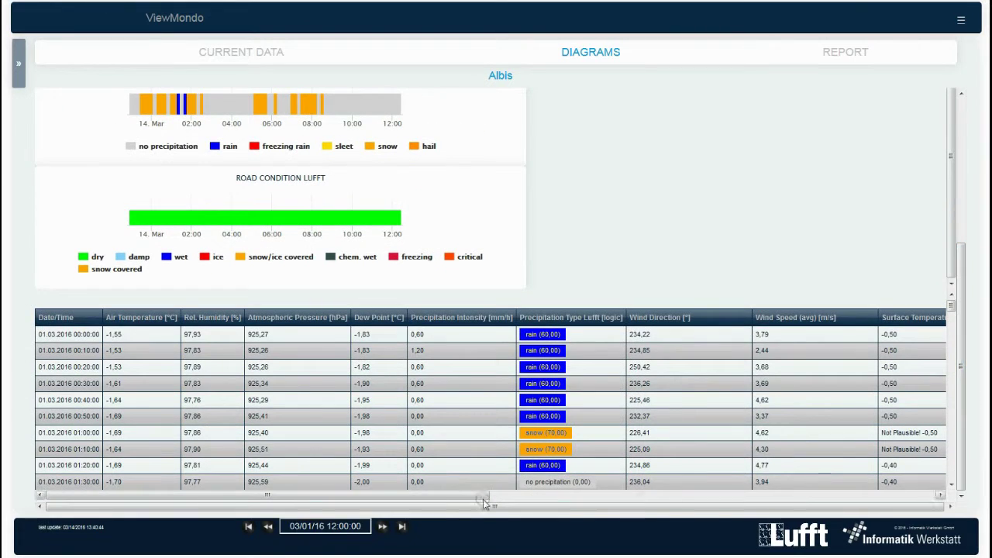
left_click_drag(436, 500, 381, 518)
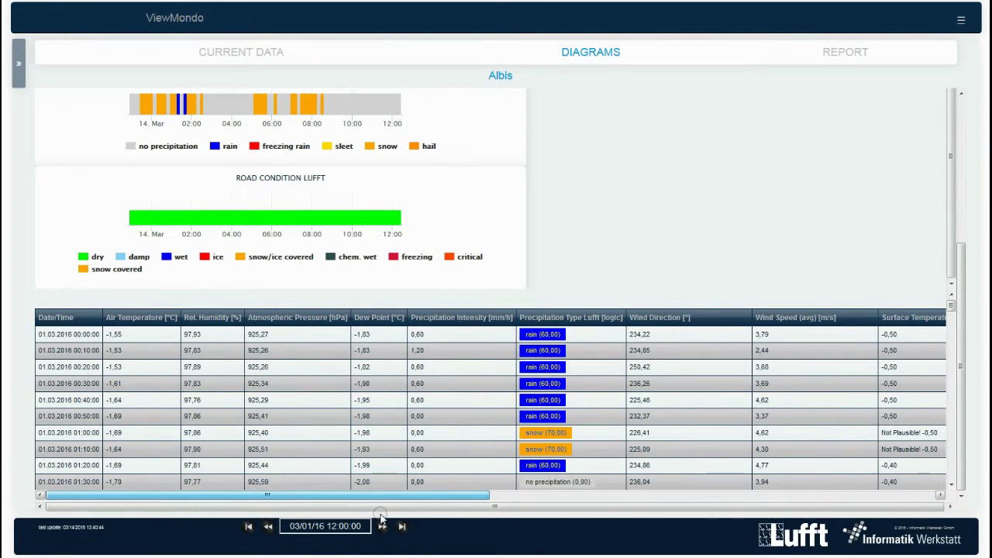
left_click(860, 52)
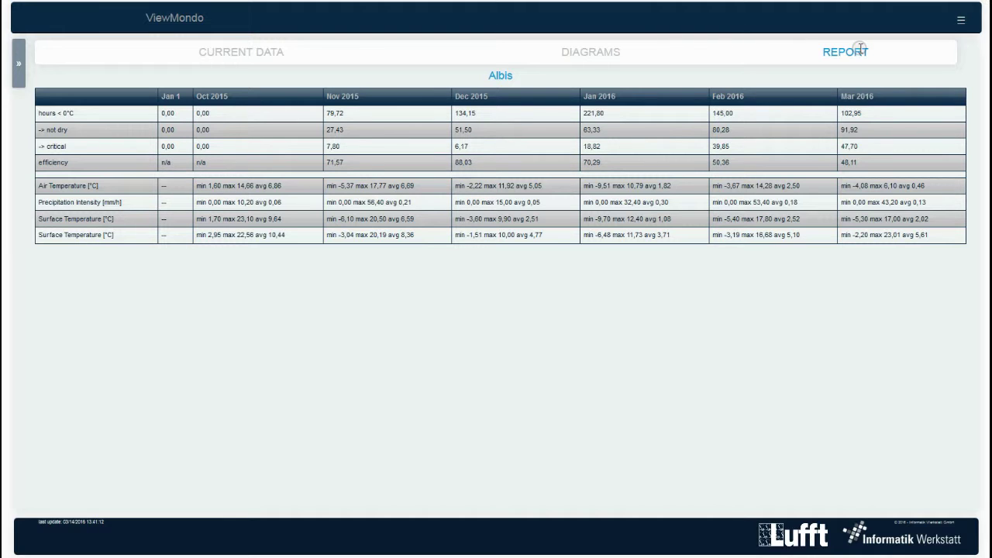
Step: Open the MARWIS Zürich mobile station and examine the vehicle's trail on the map
left_click(21, 69)
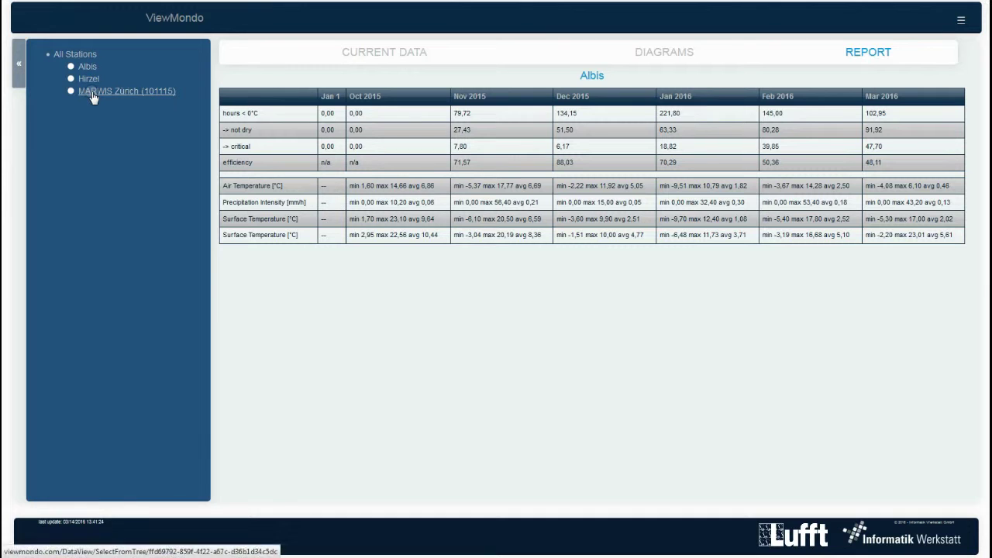
left_click(91, 97)
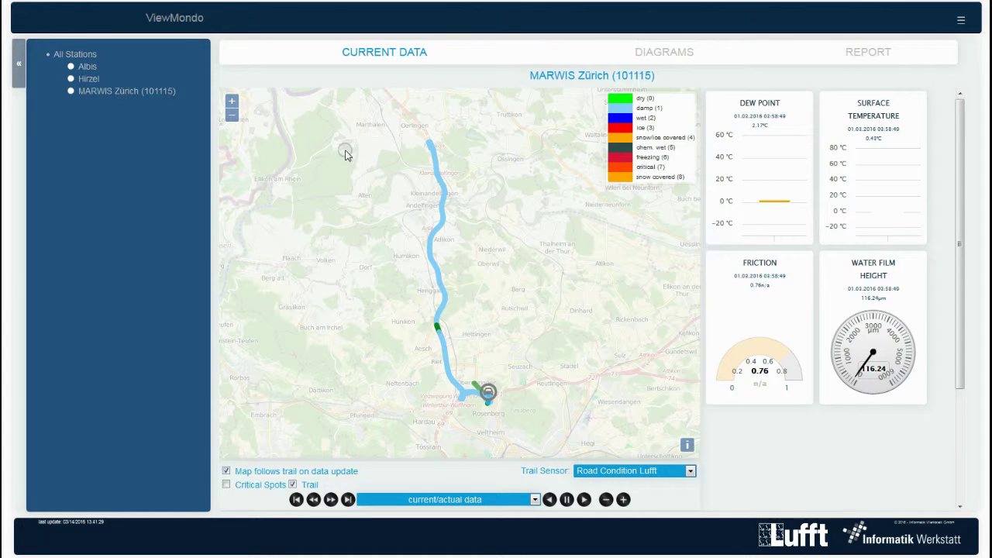
left_click(437, 182)
left_click(437, 242)
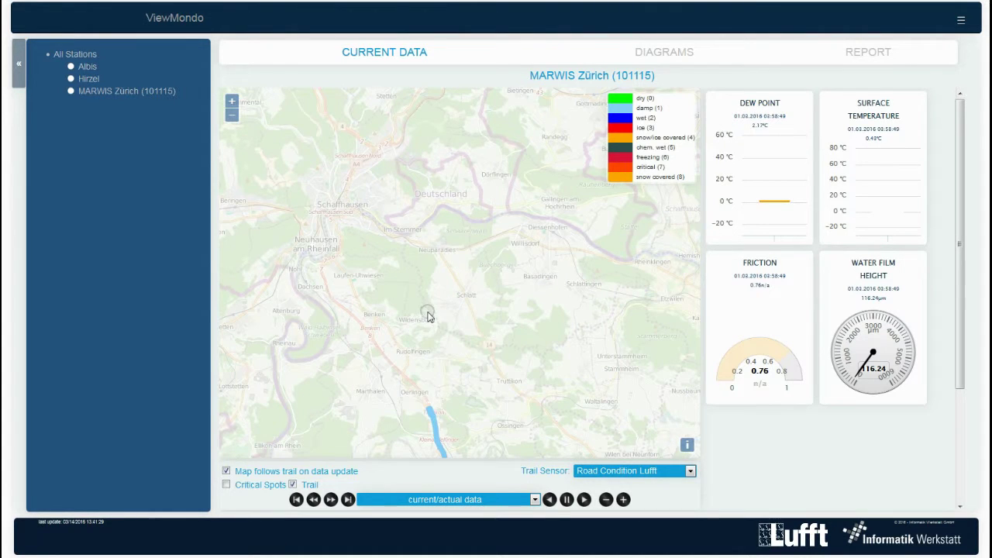
left_click(434, 431)
left_click(434, 431)
left_click(441, 450)
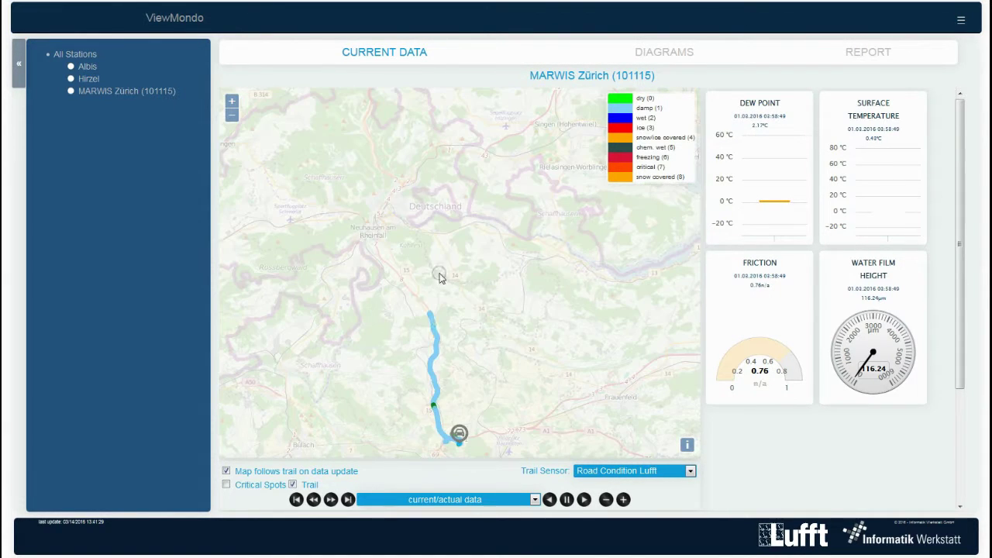
left_click(456, 437)
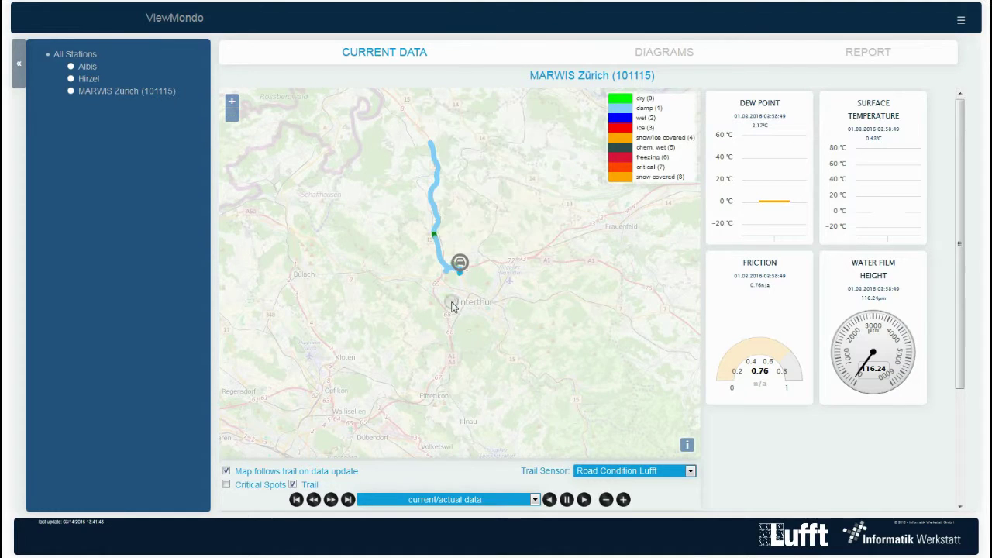
left_click(459, 265)
left_click(446, 268)
Step: Select the trip 01.03.2016 03:35:39 - 01.03.2016 03:58:49 and show the vehicle's readings on the map
left_click(464, 499)
left_click(442, 300)
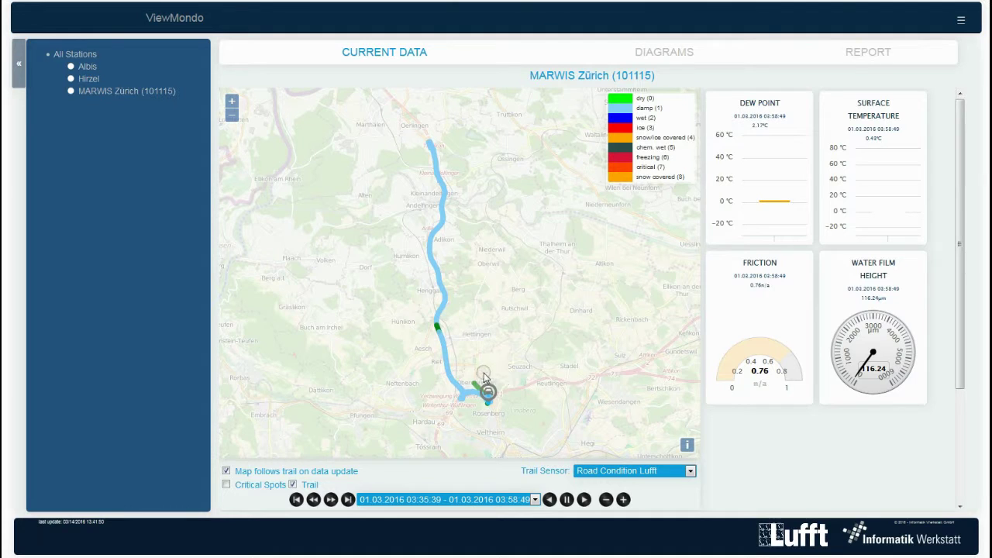
left_click(488, 391)
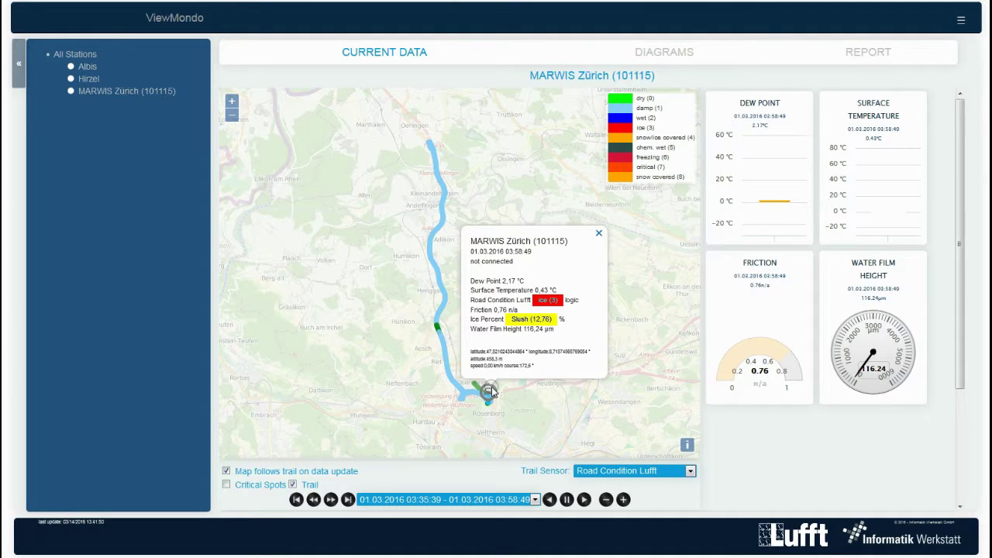
Step: Play back the trip, showing the trail by Surface Temperature and by Road Condition Lufft
left_click(585, 499)
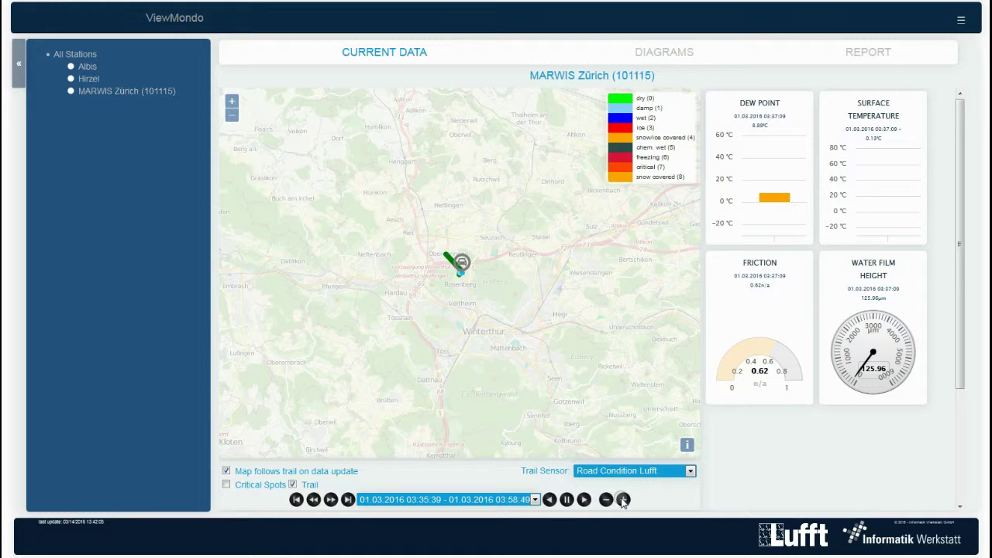
left_click(643, 471)
left_click(640, 481)
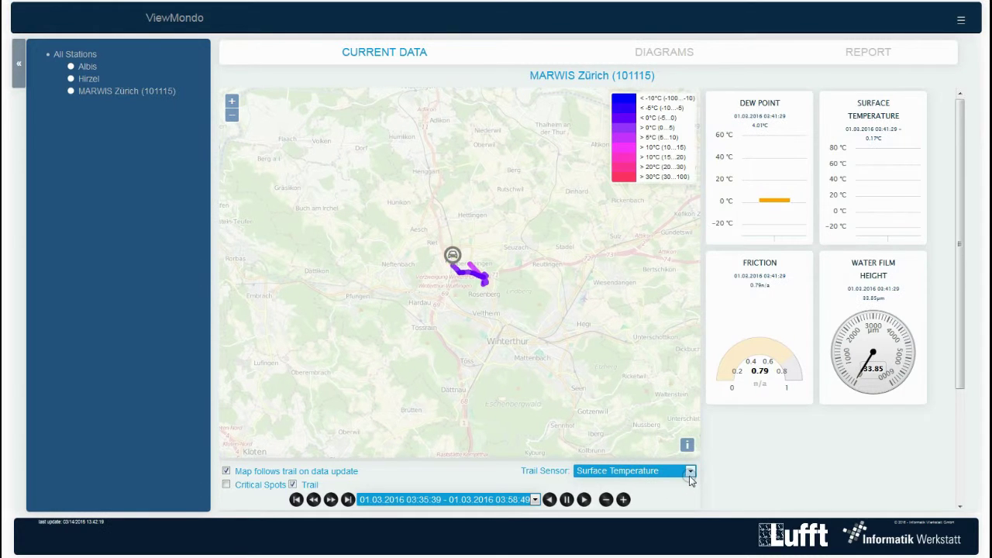
left_click(690, 472)
left_click(674, 490)
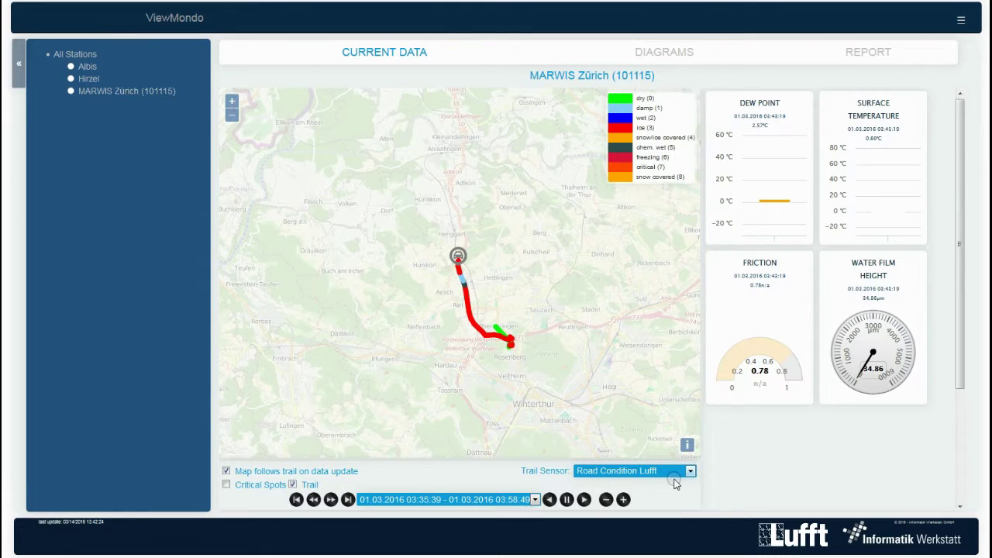
Step: Switch the trail sensor to Friction, Ice Percent and Water Film Height in turn while the trip plays
left_click(690, 471)
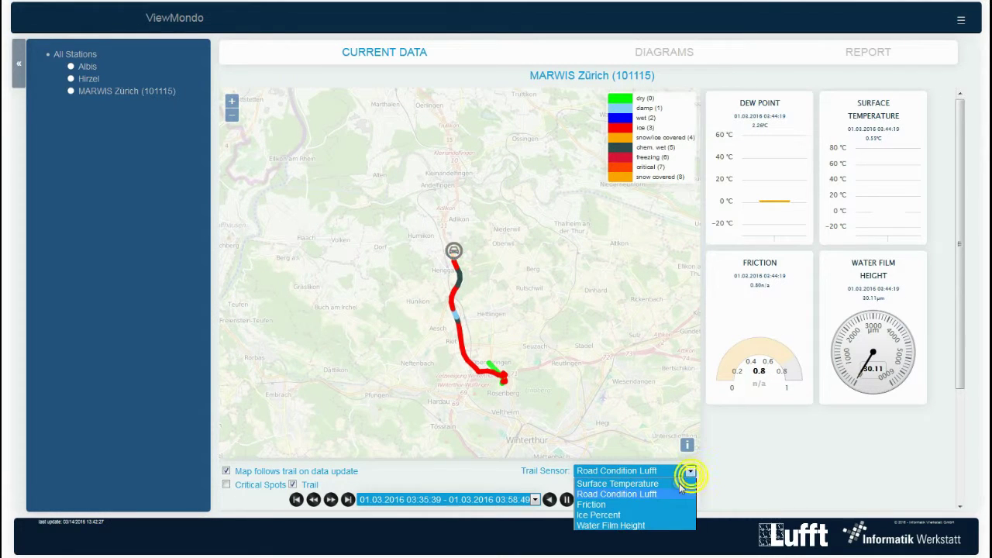
left_click(633, 503)
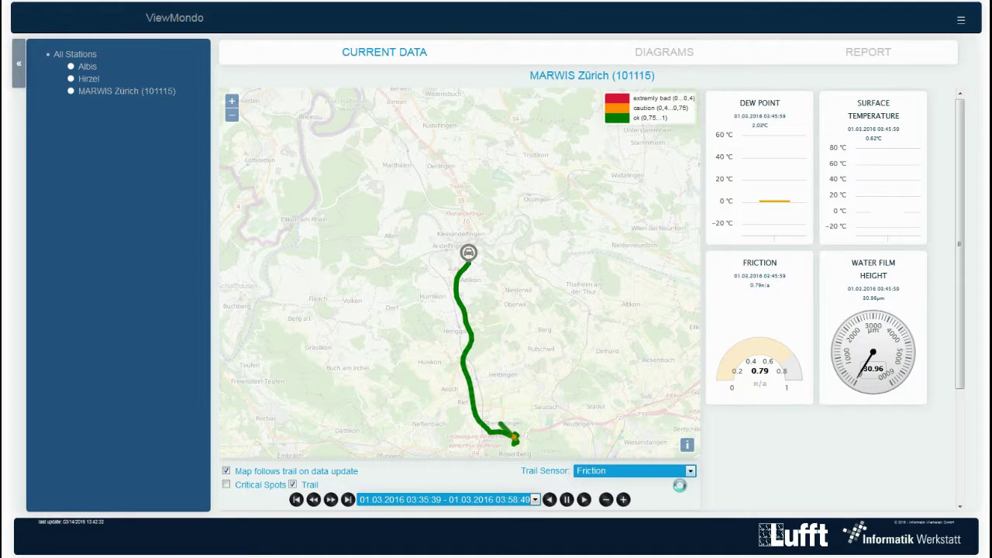
left_click(689, 471)
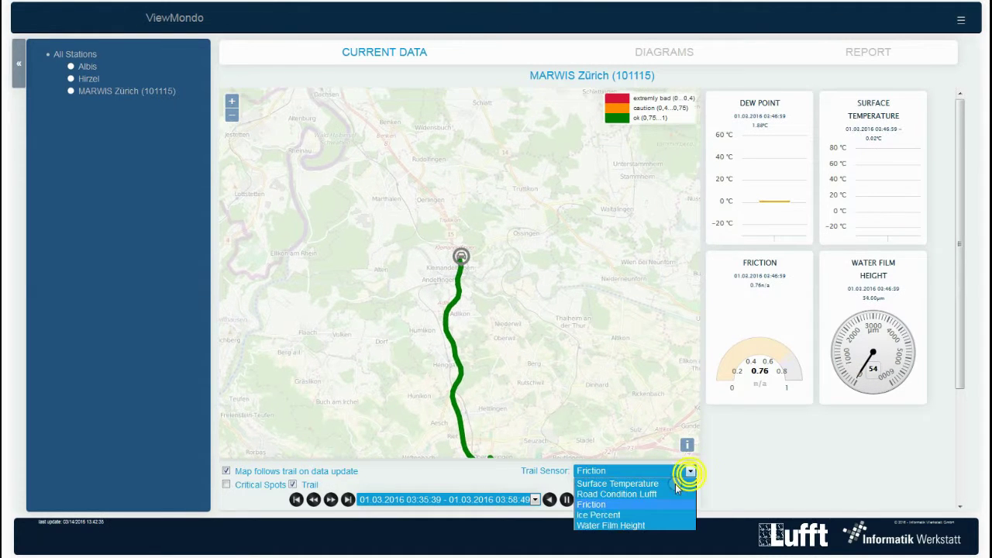
left_click(608, 515)
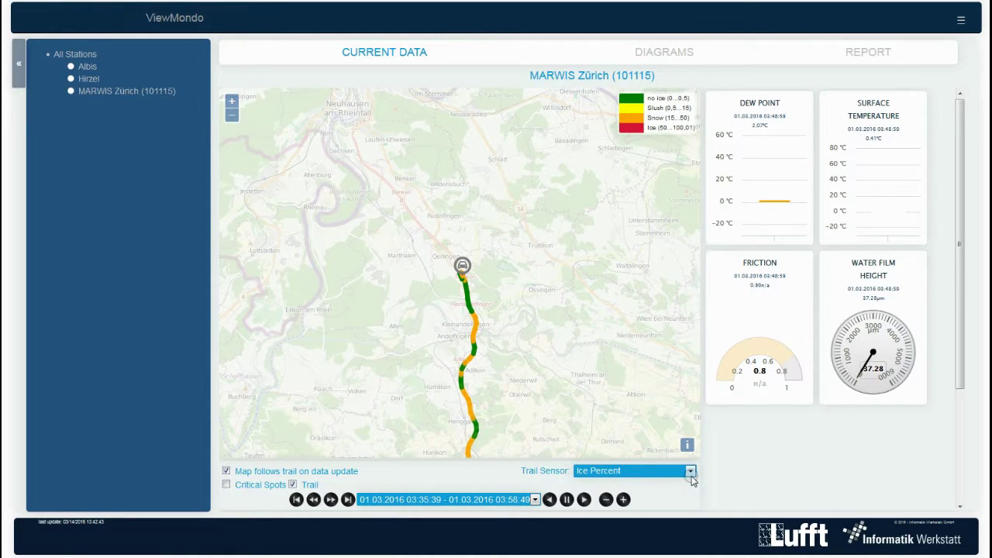
left_click(689, 471)
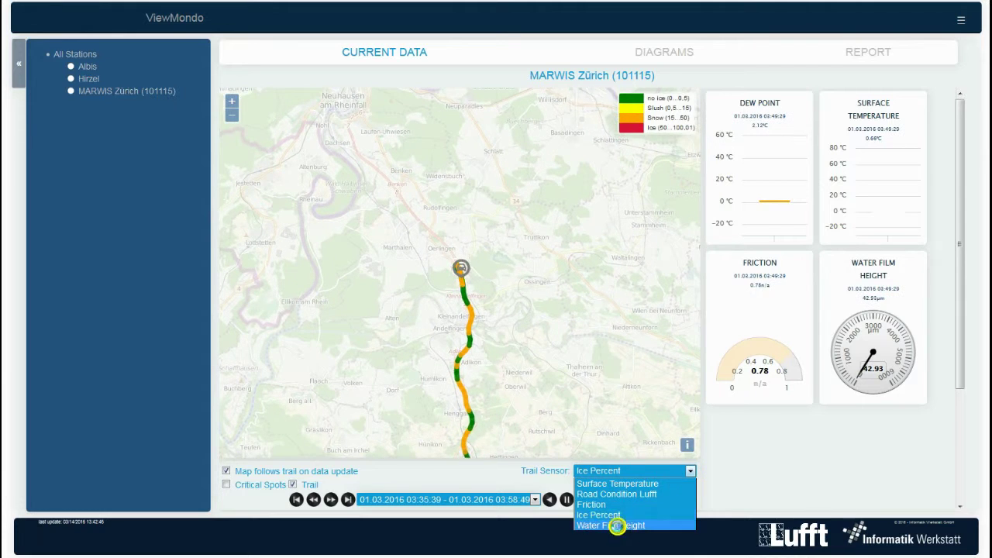
left_click(614, 522)
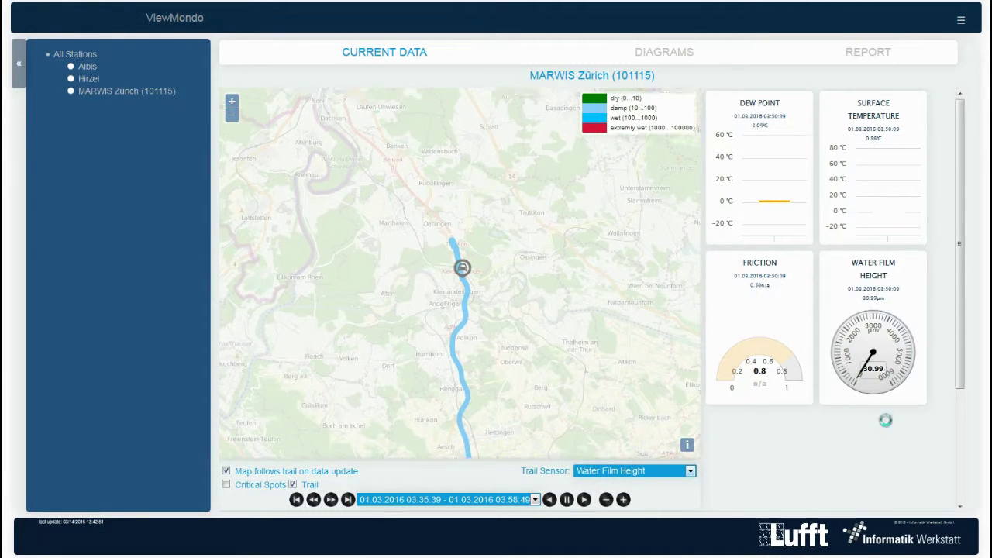
Step: Show the table of sensor readings below the map and stop the trip playback
left_click_drag(959, 375, 956, 492)
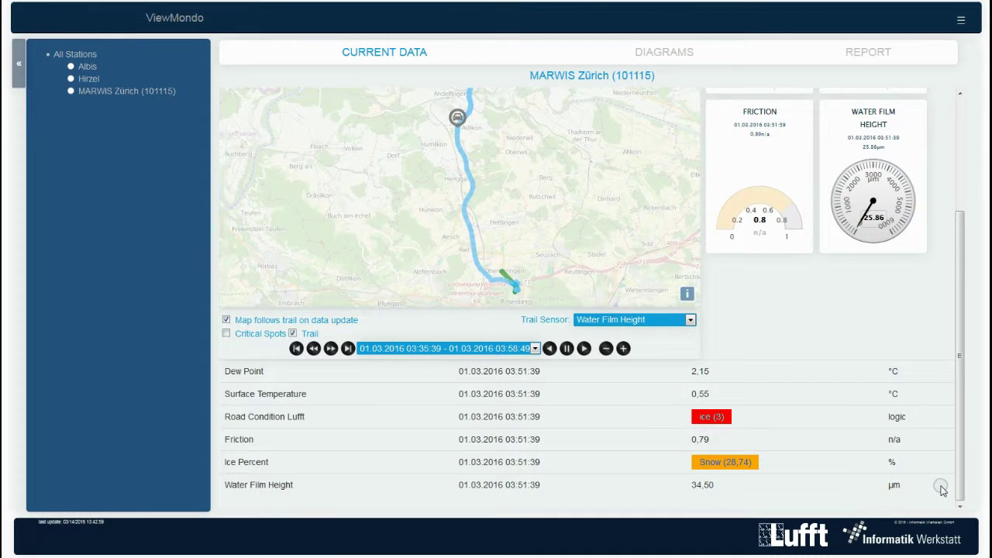
left_click(567, 349)
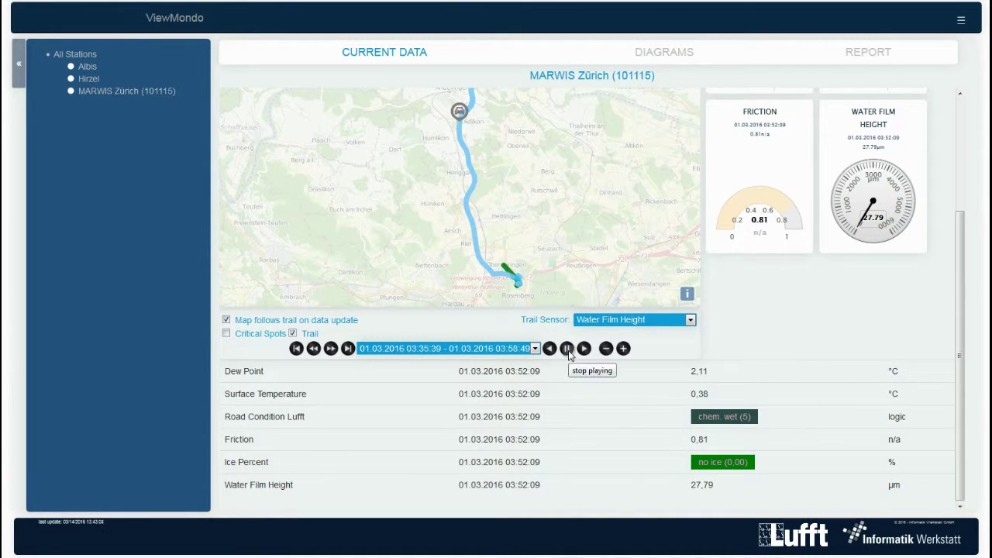
Step: Examine the MARWIS Zürich trip's diagrams and measurement table, and open the station's monthly report
left_click(666, 52)
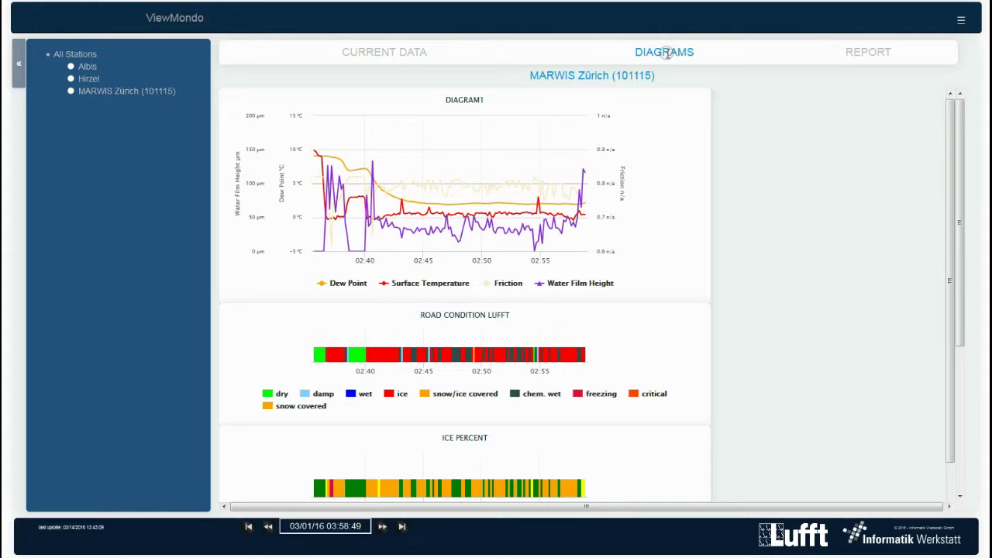
mouse_move(333, 178)
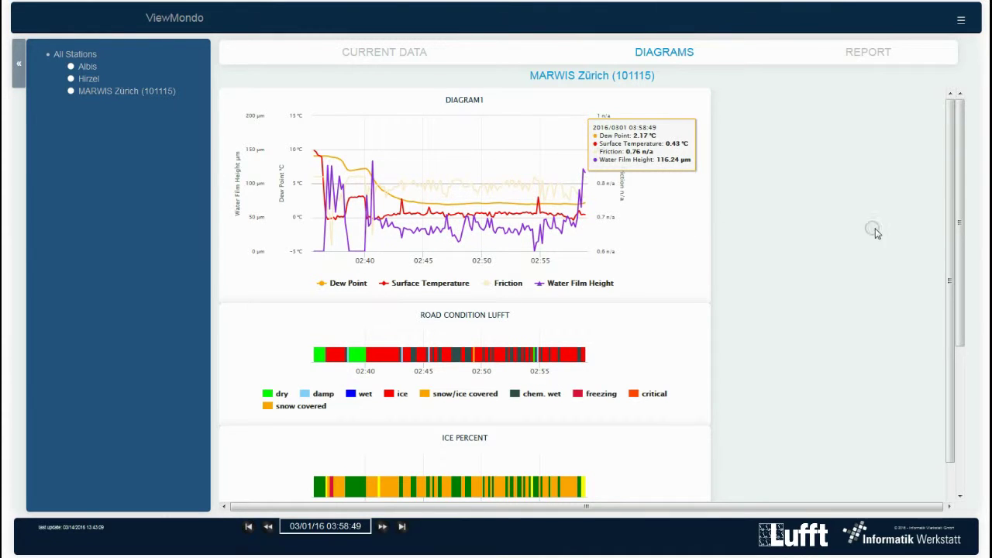
scroll(950, 245, "down", 1)
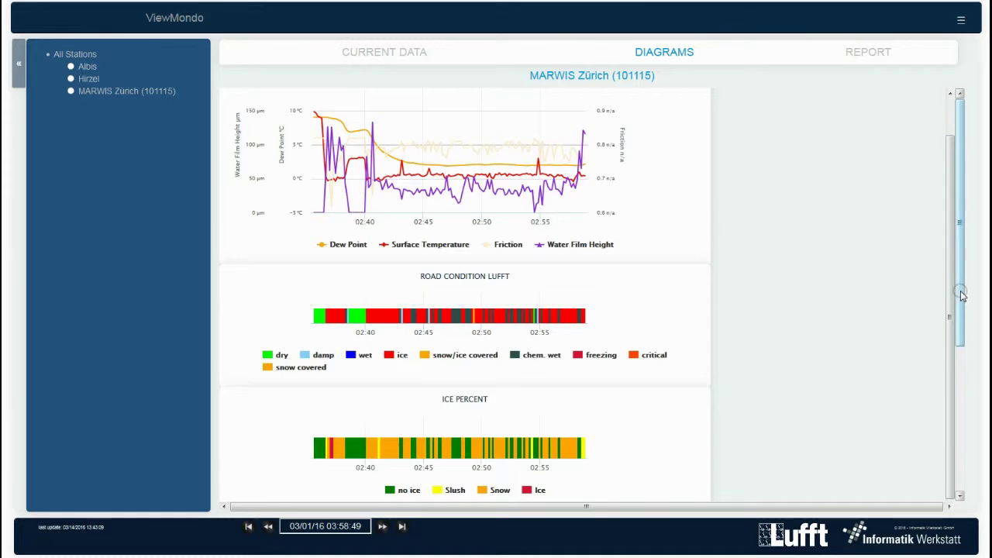
scroll(968, 380, "down", 3)
scroll(967, 379, "down", 3)
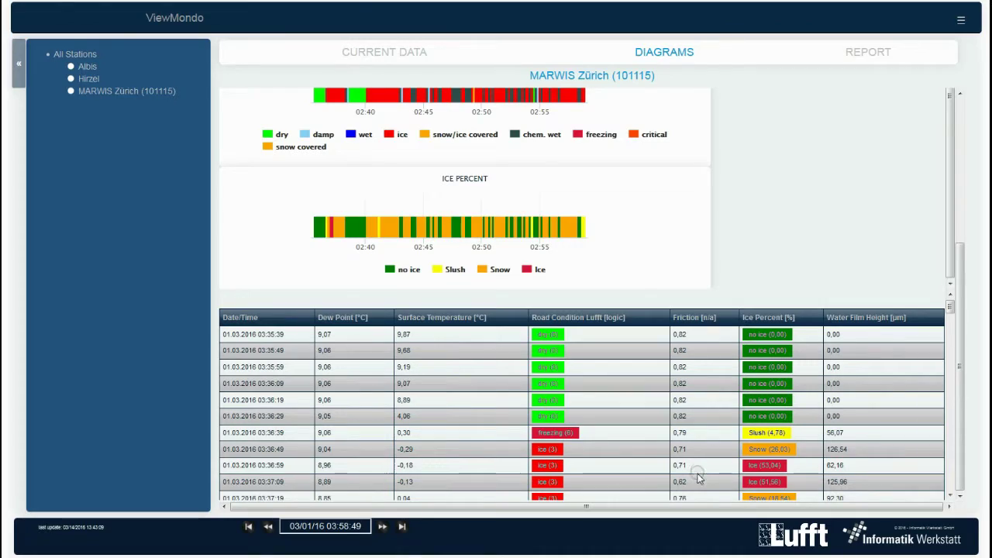
scroll(695, 476, "down", 3)
scroll(837, 421, "down", 15)
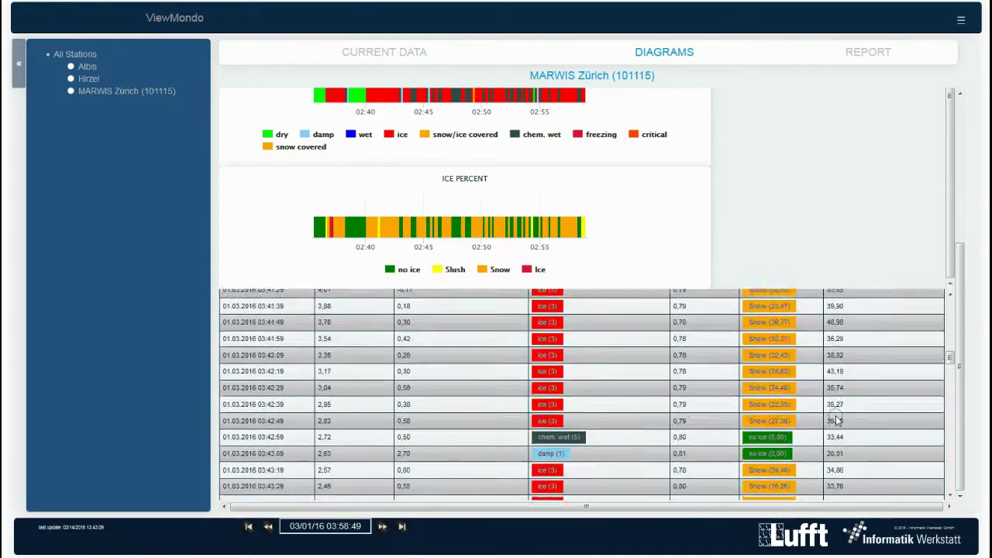
scroll(837, 421, "down", 10)
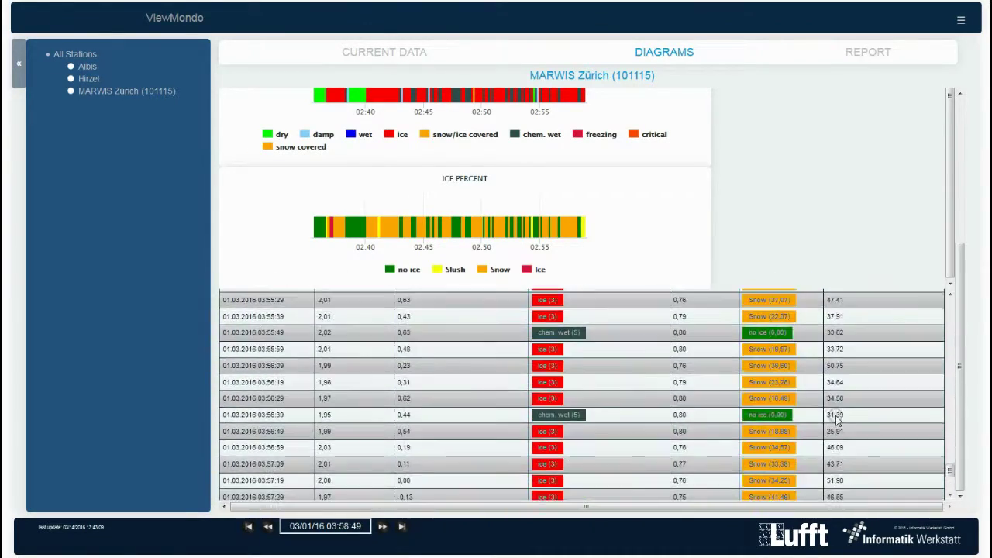
left_click(862, 48)
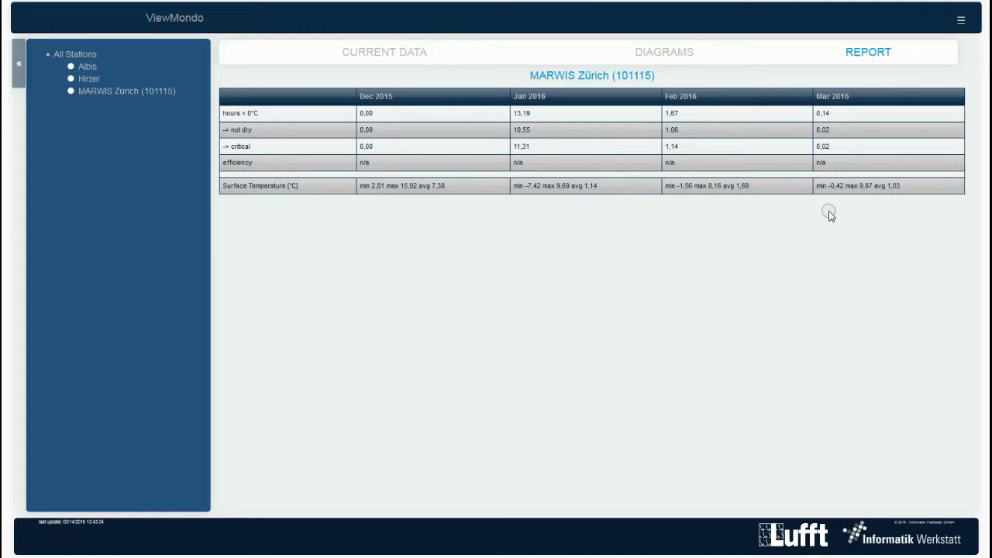
Step: Open the station's measurement drives and export the drive 01.03.2016 03:35:39 - 01.03.2016 03:58:49, opening the file in the spreadsheet program
left_click(960, 23)
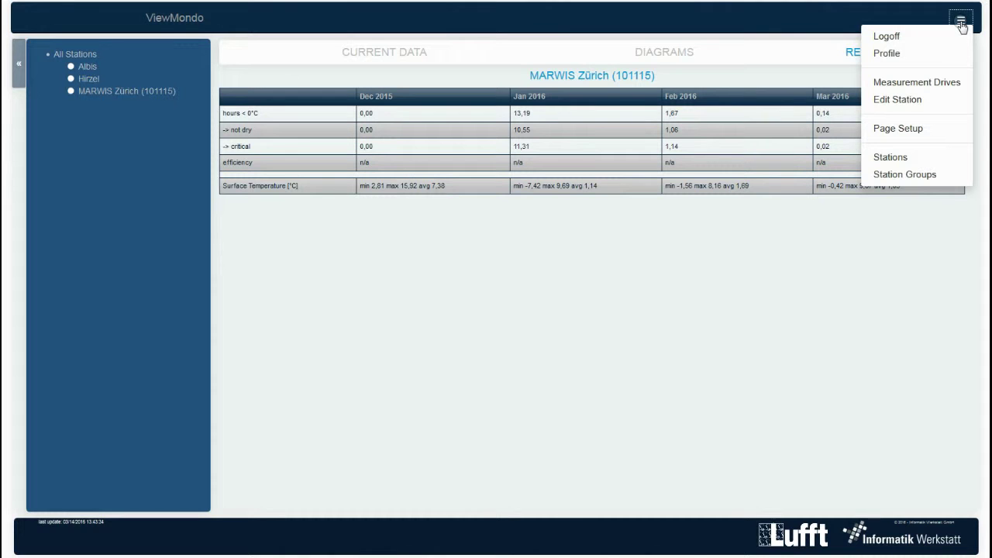
left_click(936, 84)
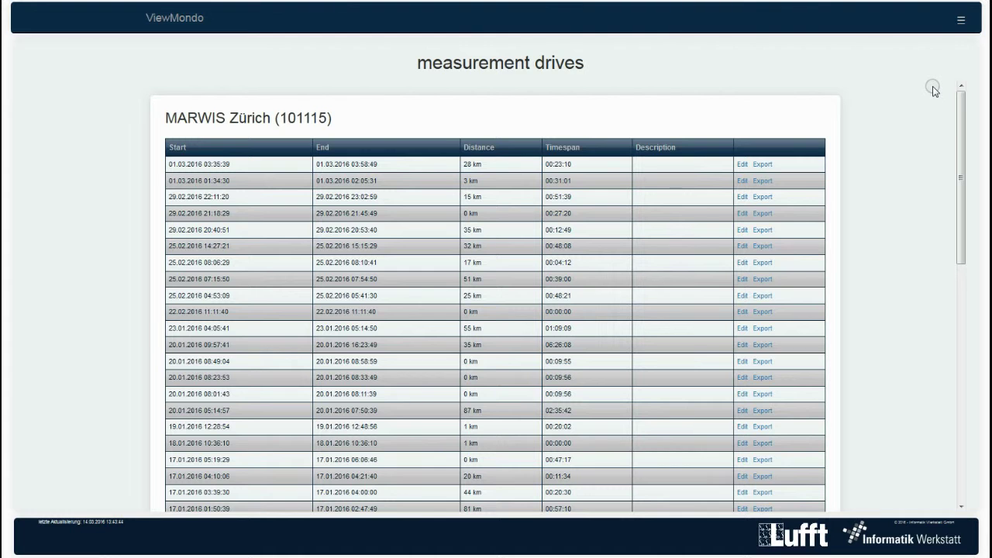
left_click(761, 164)
left_click(247, 474)
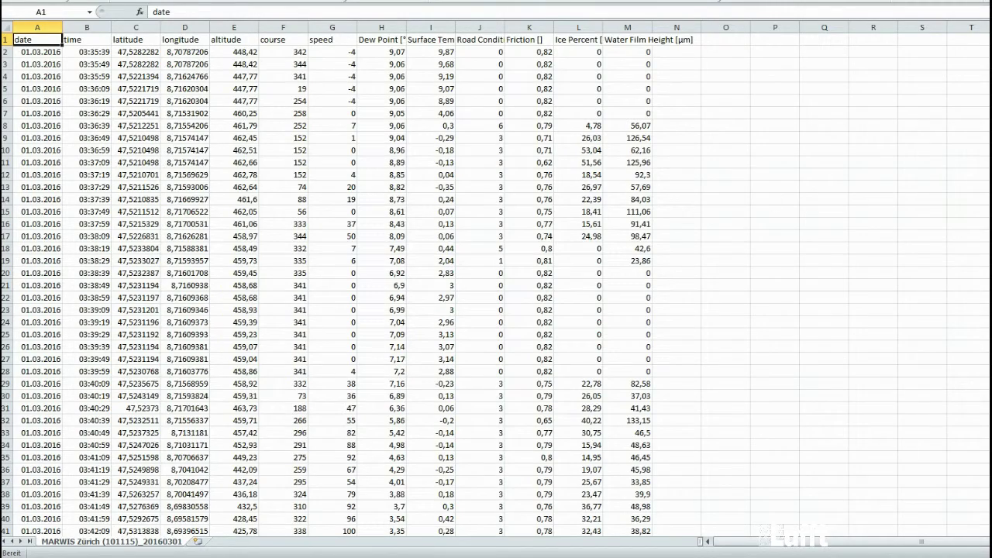